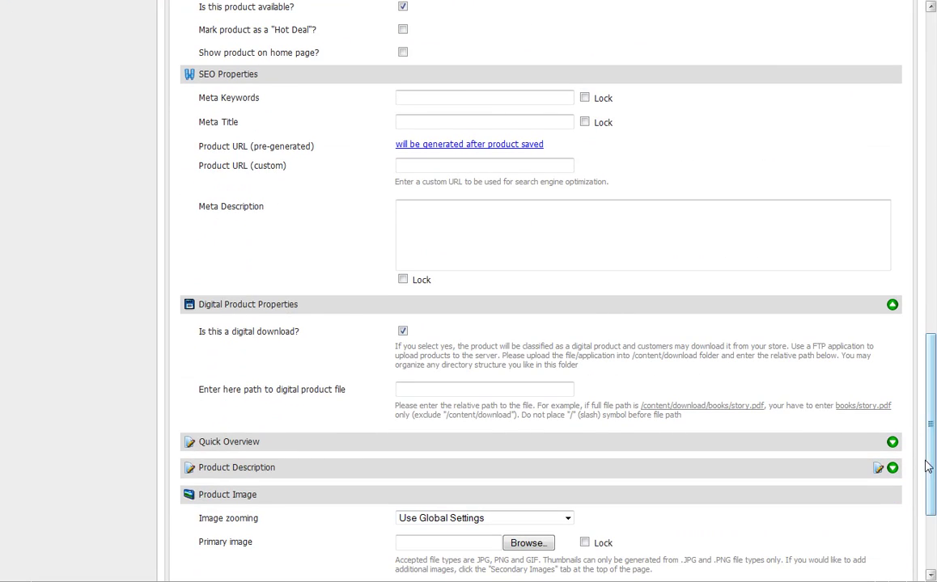
Save the Digital Products site settings with digital products active and a download limit of 2.
scroll(578, 98, up, 15)
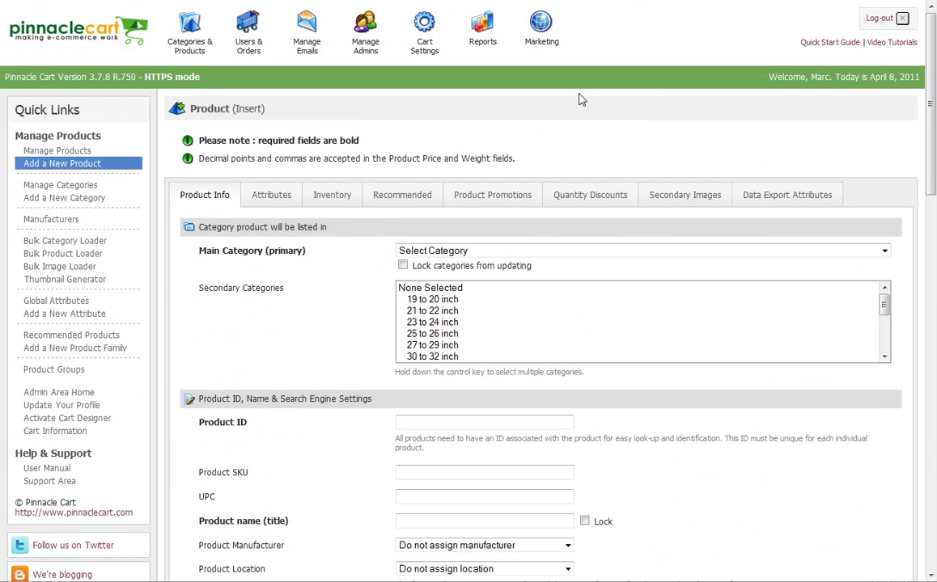
click(67, 23)
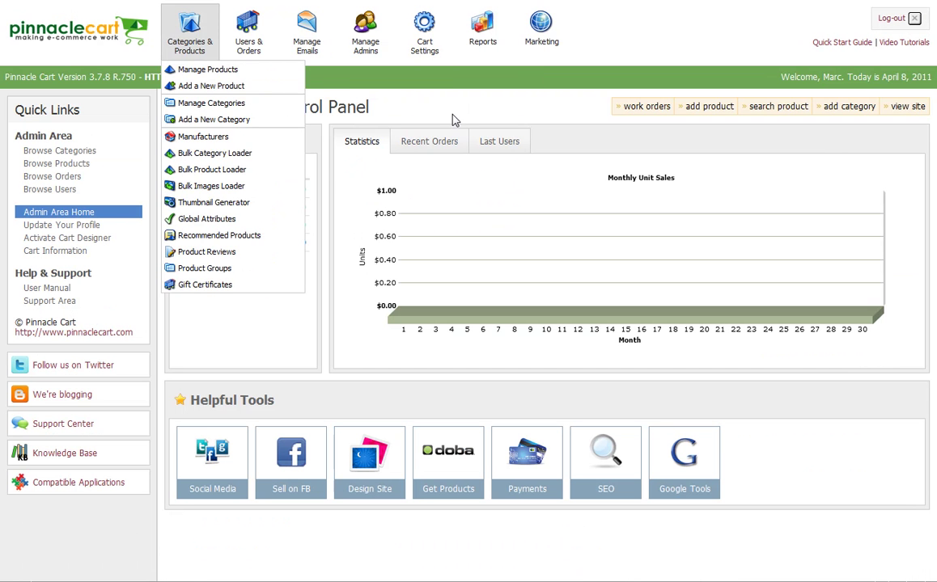
mouse_move(425, 34)
click(409, 70)
triple_click(447, 309)
click(449, 312)
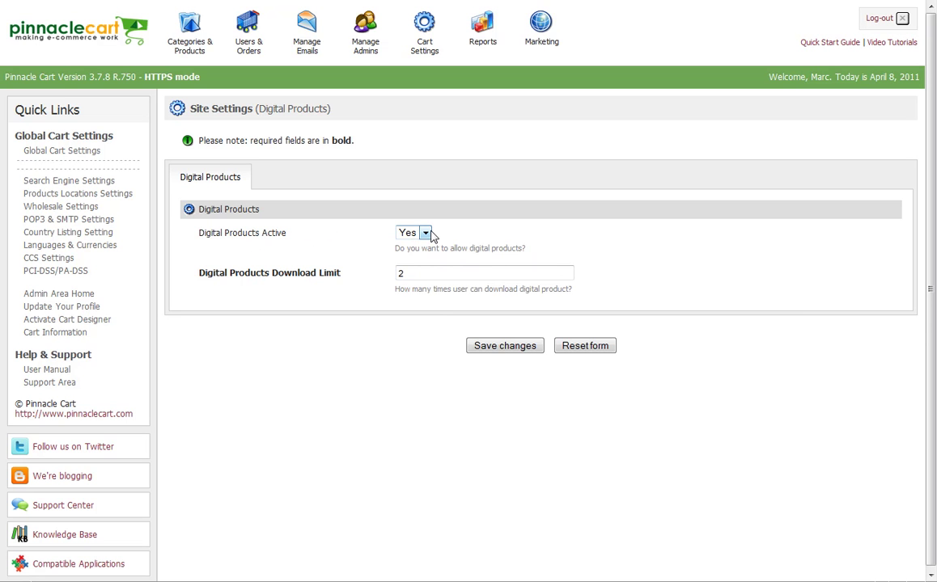
click(410, 275)
click(495, 352)
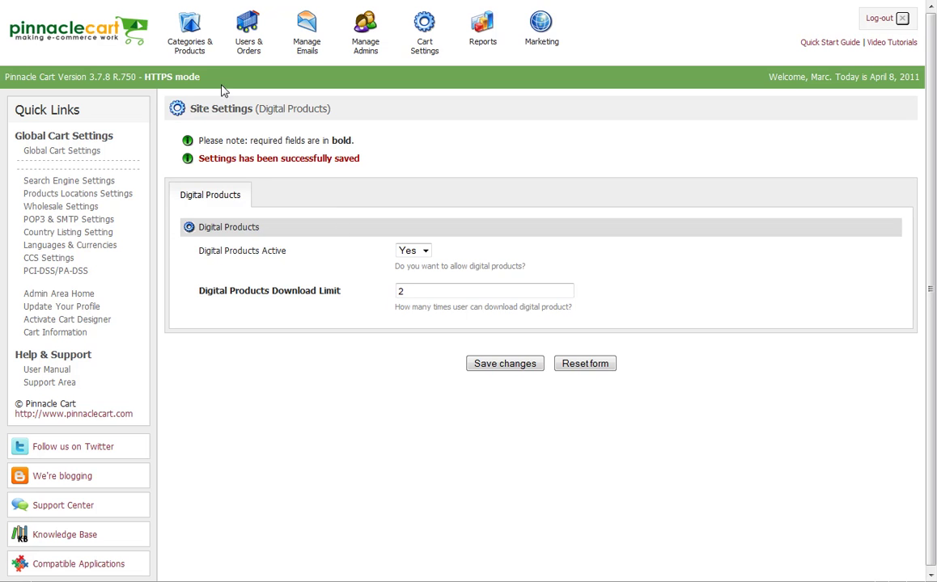
Start adding a new product and place the cursor in its Product ID field.
mouse_move(203, 50)
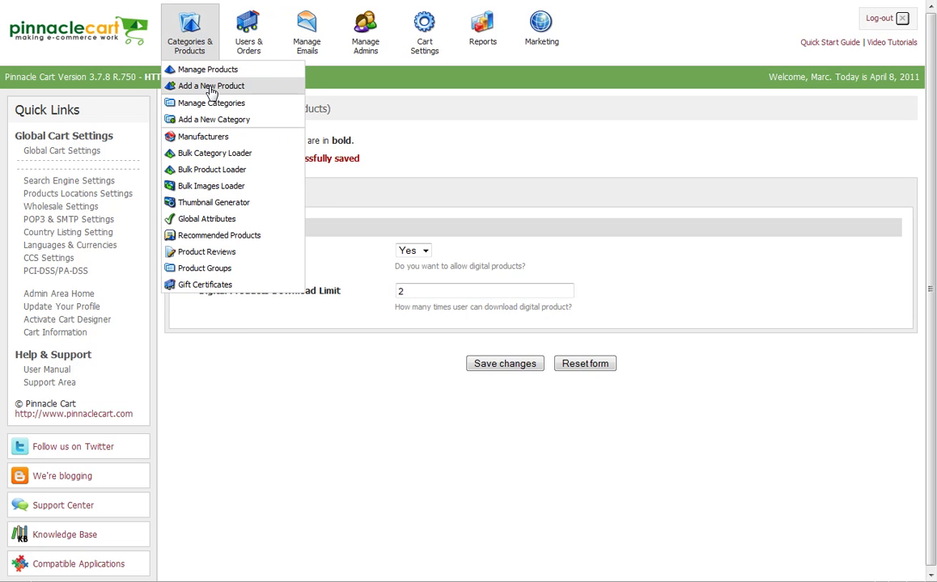
click(211, 87)
drag(932, 179, 932, 248)
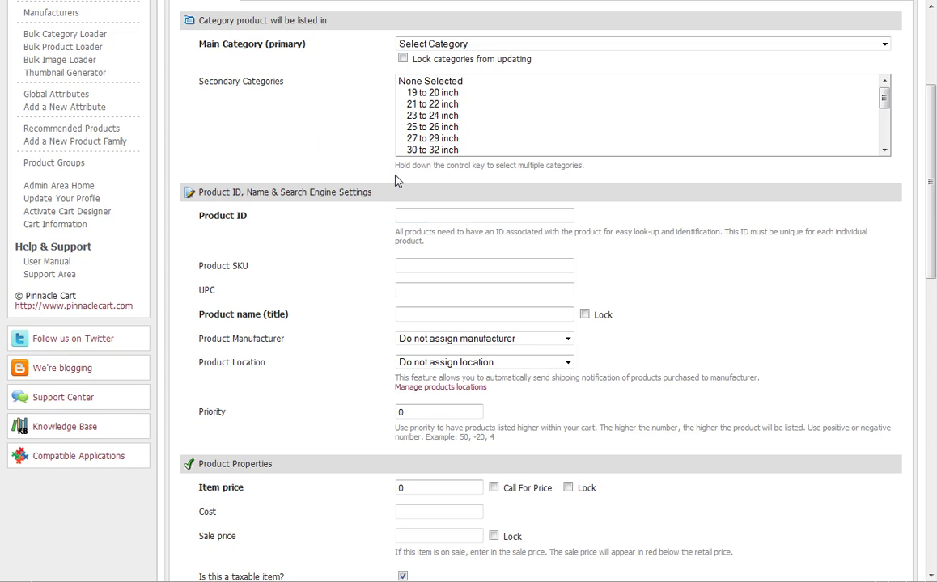
click(425, 216)
Expand the new product's Digital Product Properties and mark it as a digital download.
drag(930, 244, 931, 520)
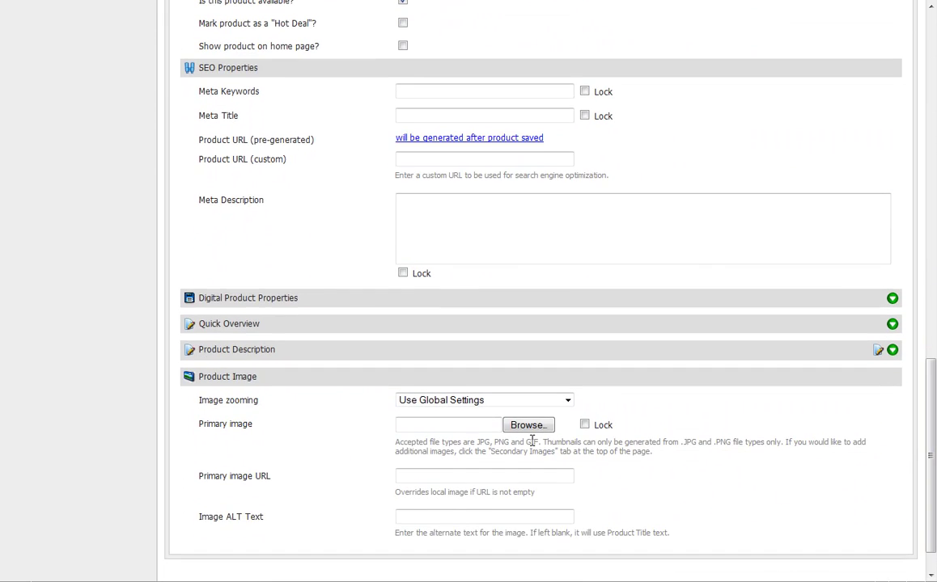
click(892, 298)
drag(930, 380, 930, 425)
click(402, 197)
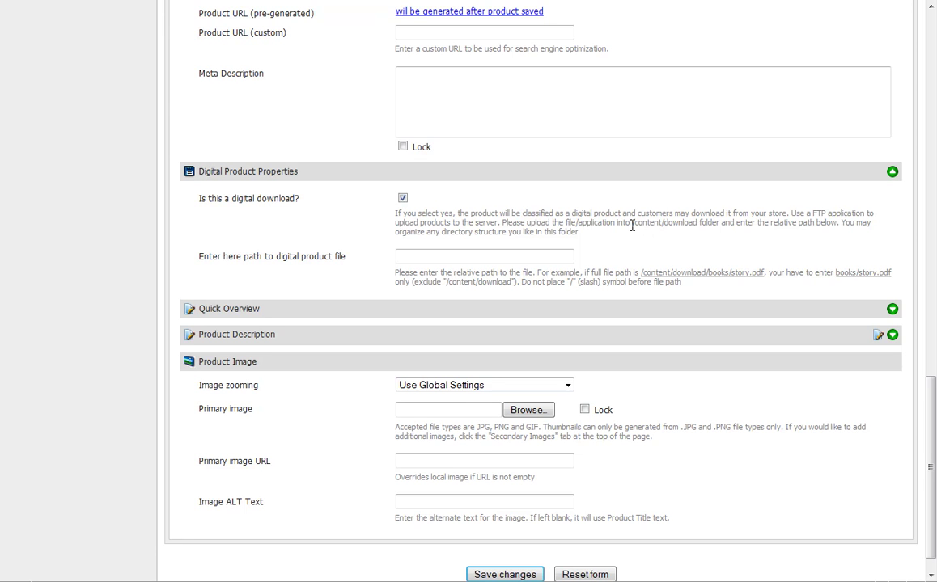
Examine the note about uploading the product file to the /content/download folder.
drag(630, 223, 695, 224)
click(699, 223)
double_click(683, 223)
click(599, 223)
text(ww.)
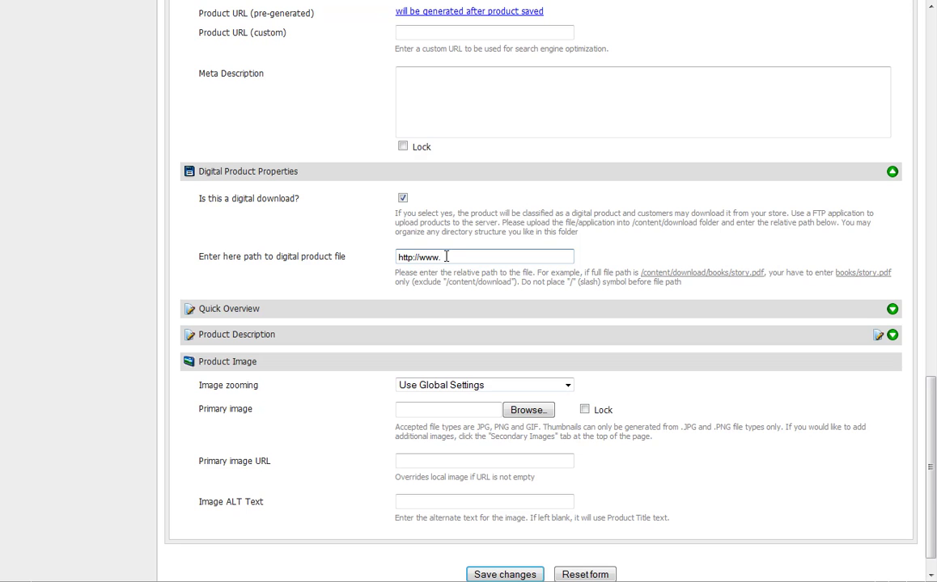
key(BackSpace)
key(BackSpace)
key(BackSpace)
key(BackSpace)
key(BackSpace)
key(BackSpace)
key(BackSpace)
key(BackSpace)
key(BackSpace)
key(BackSpace)
text(.co)
text(n)
key(BackSpace)
key(BackSpace)
key(BackSpace)
key(BackSpace)
Enter /content/download/ourfilefordownload.mp3 as the path to the digital product file.
text(/content/downloas)
text(/ourfiledordown)
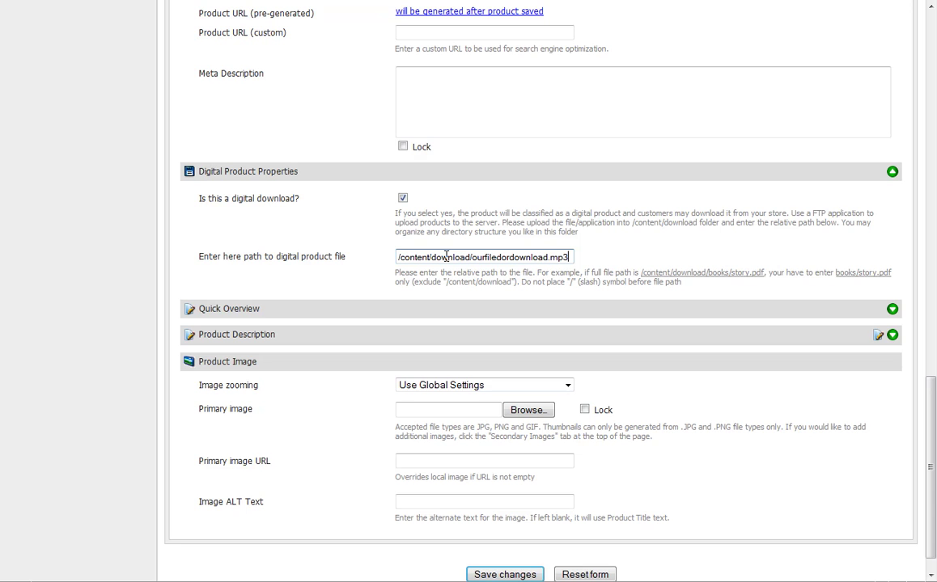
key(BackSpace)
text(f)
Remove the /content/download/ prefix from the digital product file path, leaving only the file name.
click(472, 257)
drag(474, 257, 398, 257)
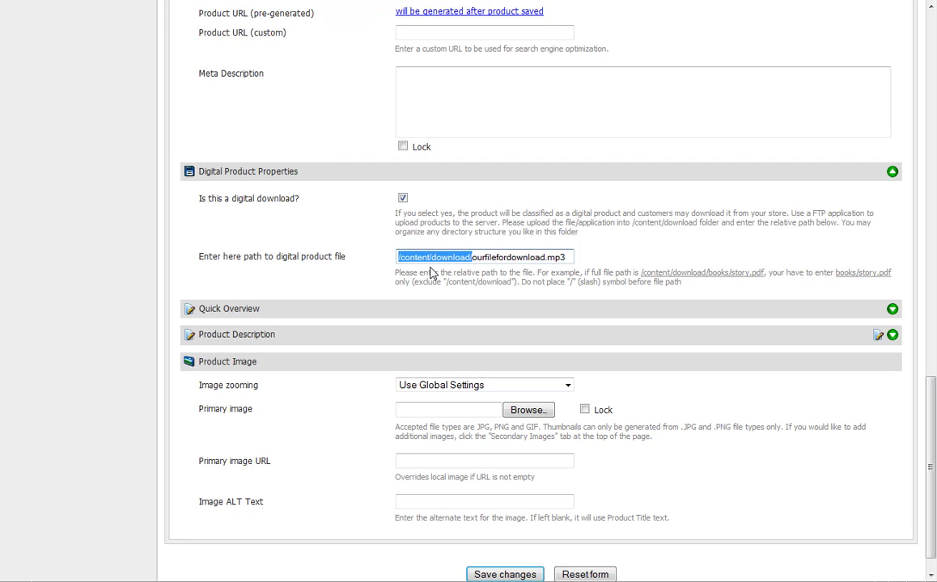
key(BackSpace)
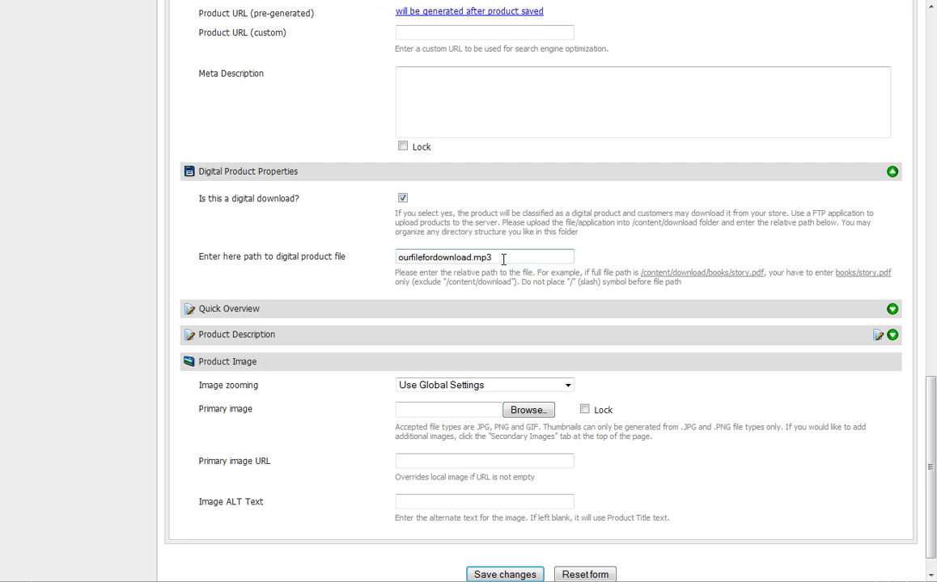
Replace the digital product file path with the subfolder path ebook/ourfile.pdf.
drag(504, 257, 377, 259)
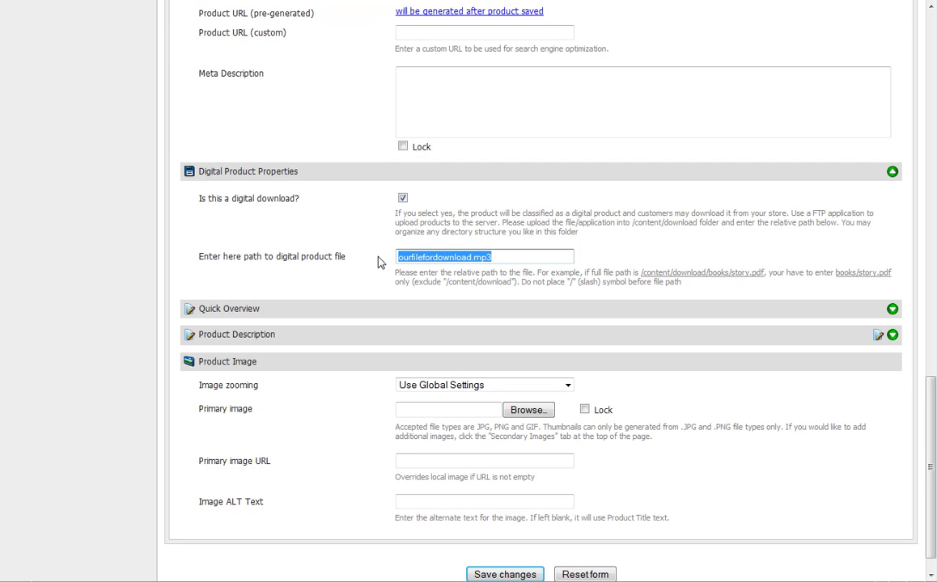
key(BackSpace)
drag(698, 223, 633, 222)
click(431, 256)
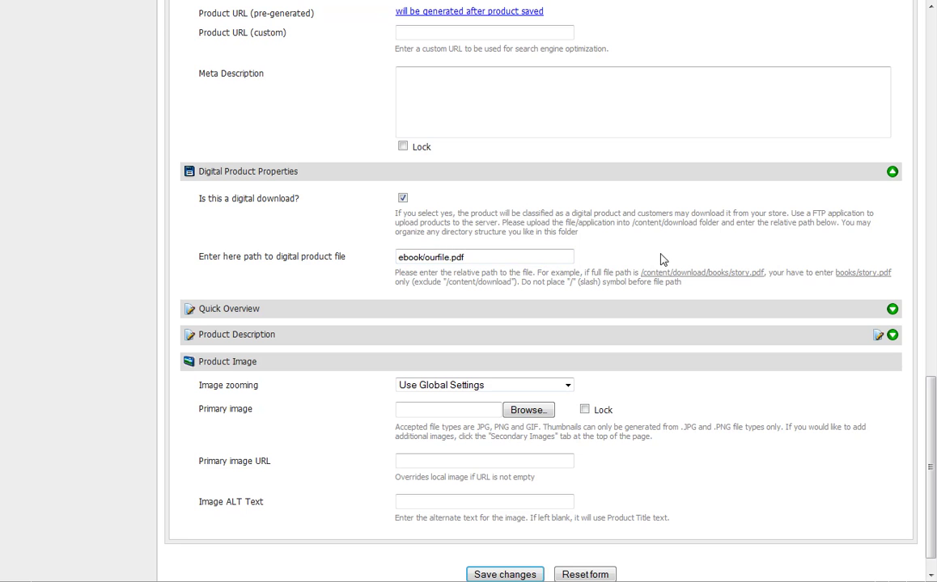
Clear the path to the digital product file and return to the beginning of the product form.
drag(683, 283, 385, 278)
drag(465, 257, 336, 257)
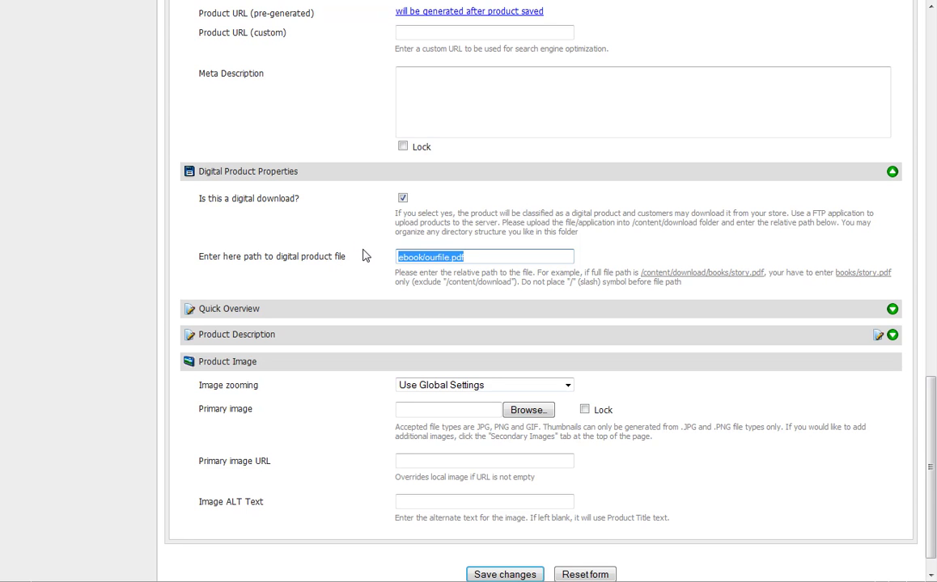
key(Delete)
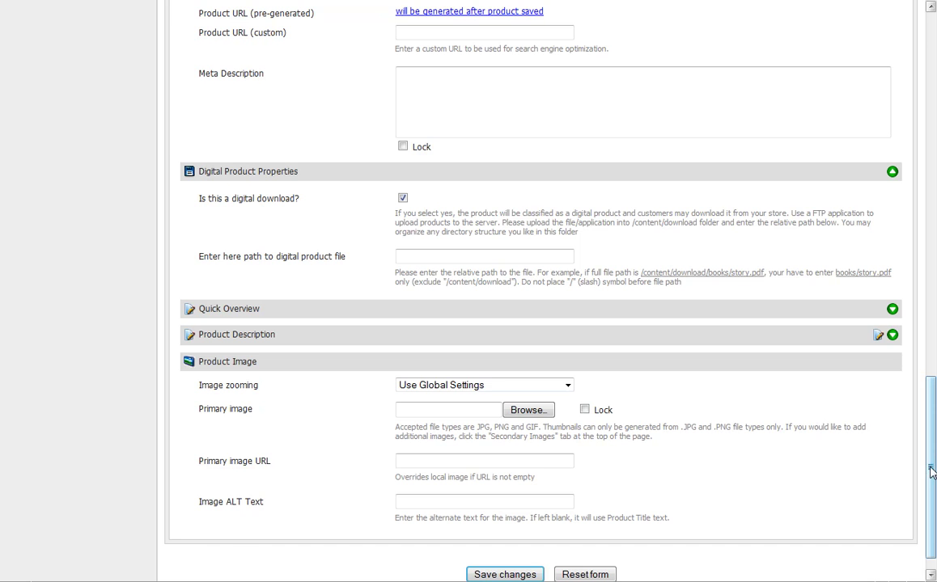
drag(930, 413, 930, 115)
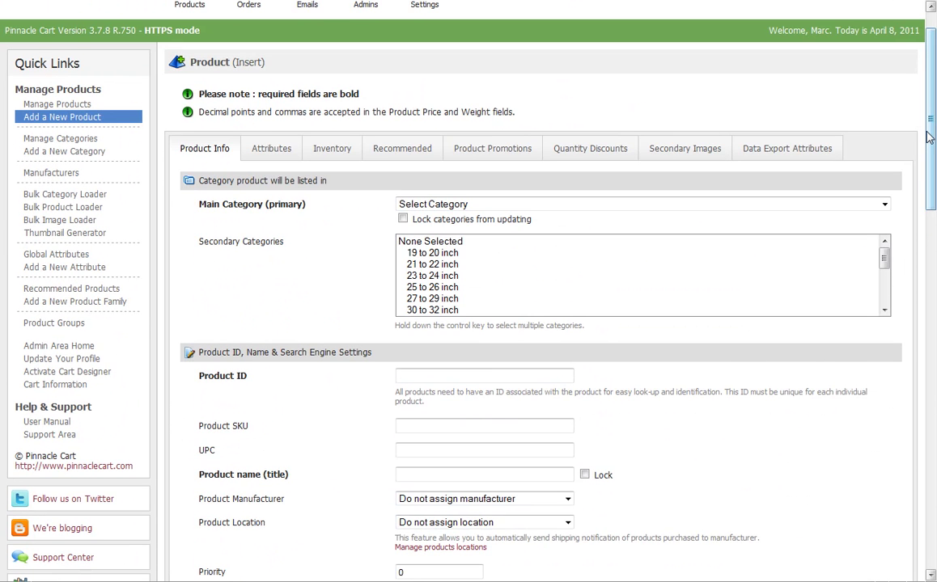